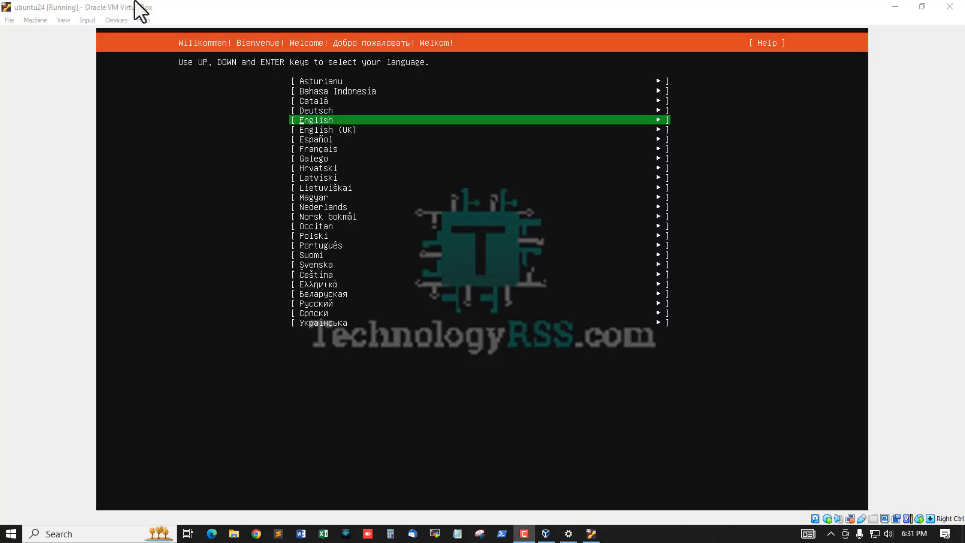
Accept English, the English (US) keyboard and the standard Ubuntu Server installation type.
left_click(437, 16)
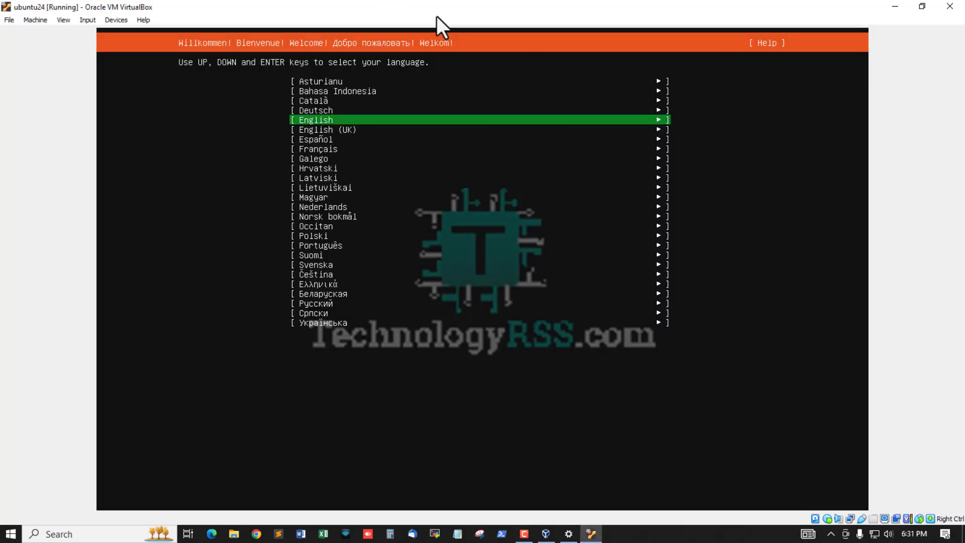
key("Return")
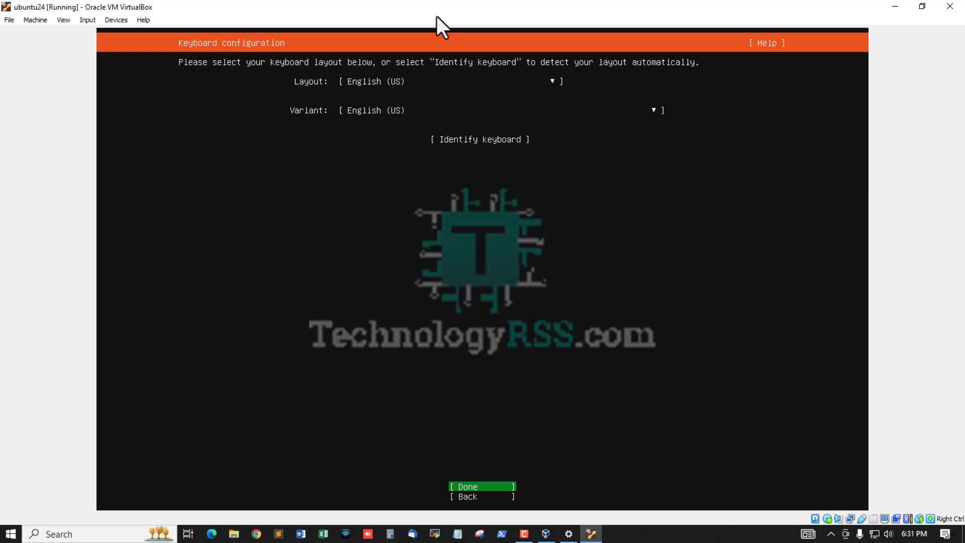
key("Return")
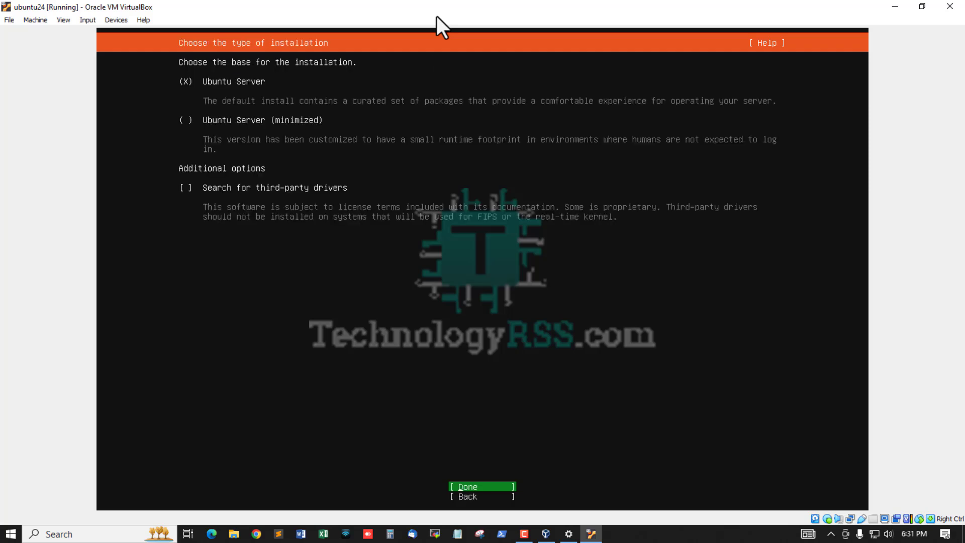
key("Return")
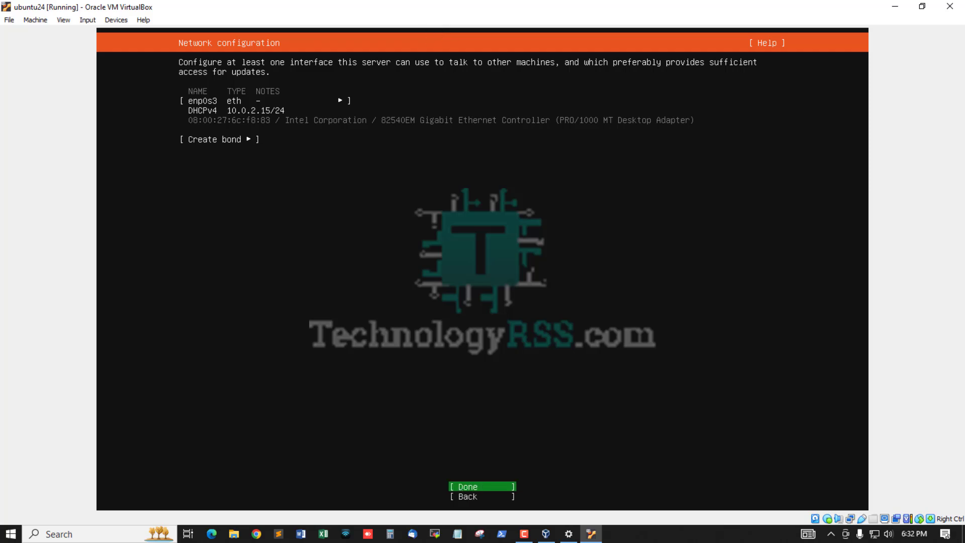
Change the VM's network adapter from NAT to Bridged Adapter in the machine settings.
left_click(114, 21)
mouse_move(169, 36)
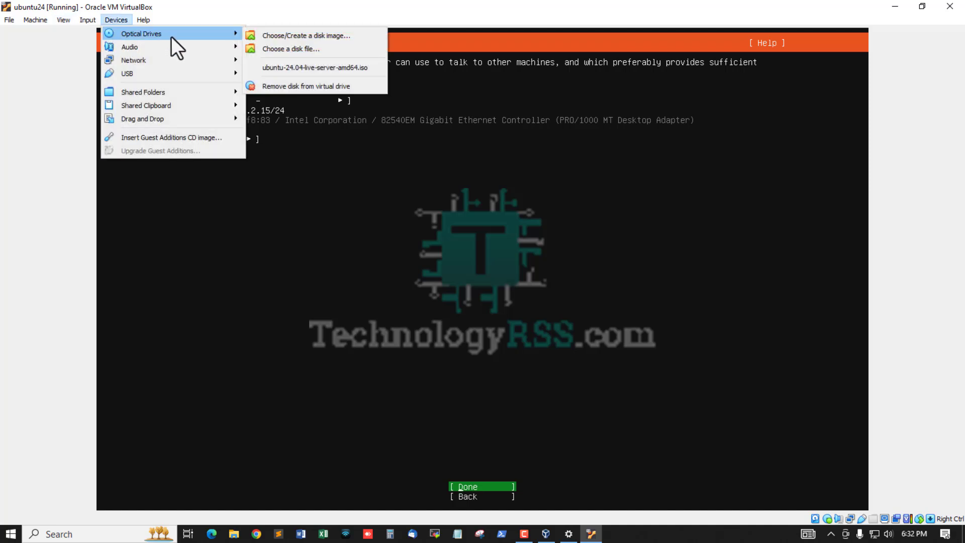
left_click(60, 36)
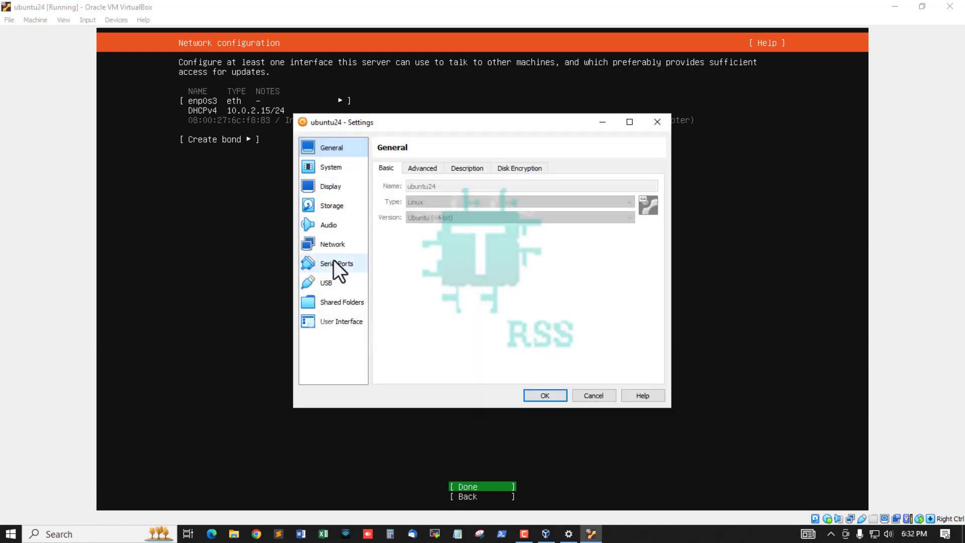
left_click(332, 245)
left_click(480, 200)
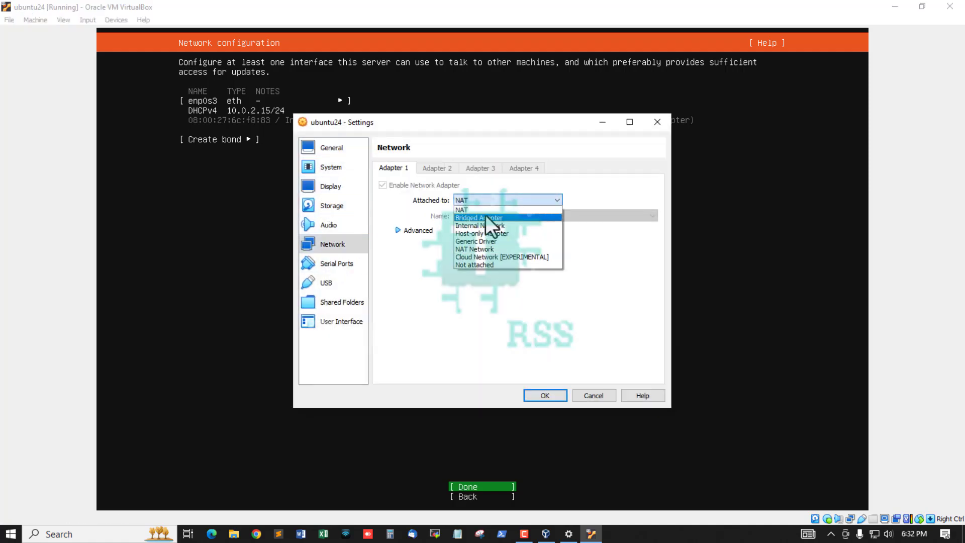
left_click(499, 220)
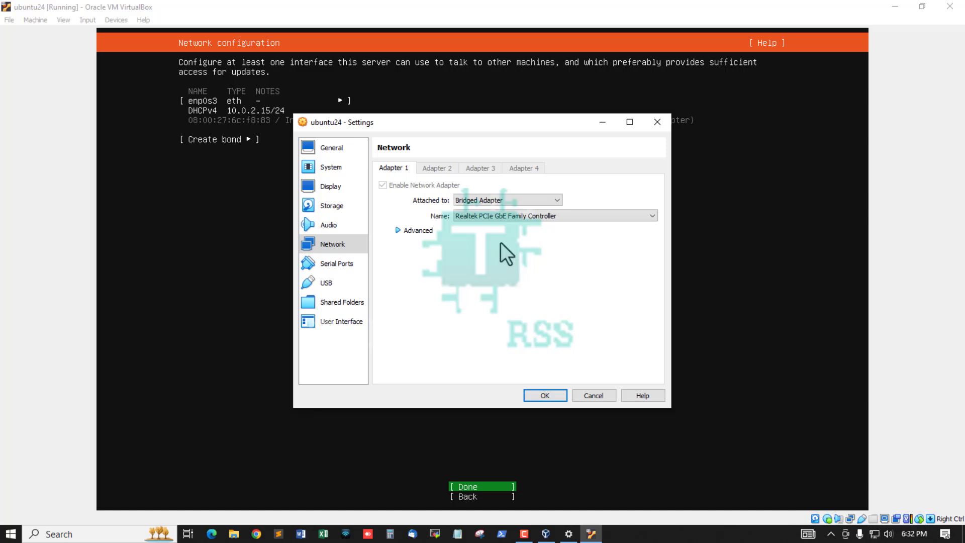
left_click(544, 395)
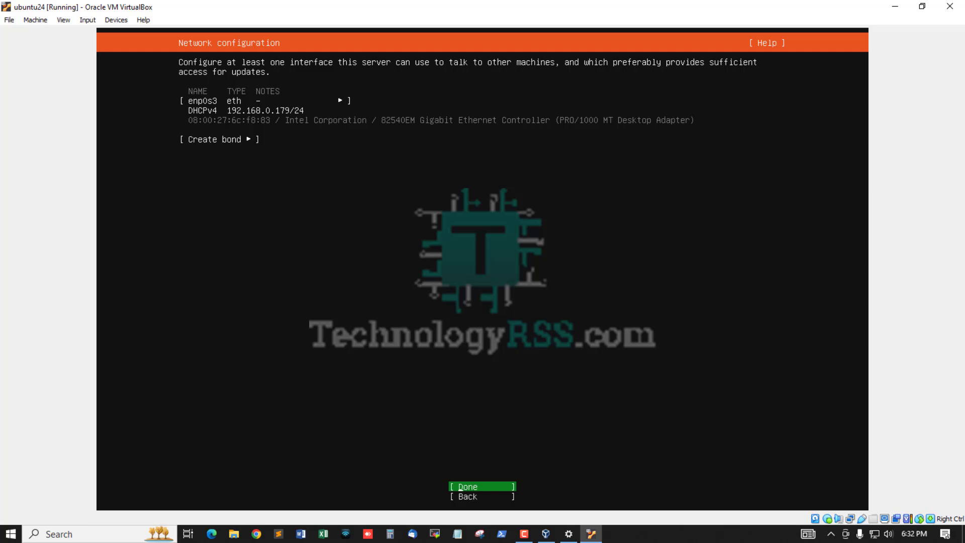
Accept the network, skip the proxy, and keep the bd.archive.ubuntu.com mirror despite the unfinished check.
key("Return")
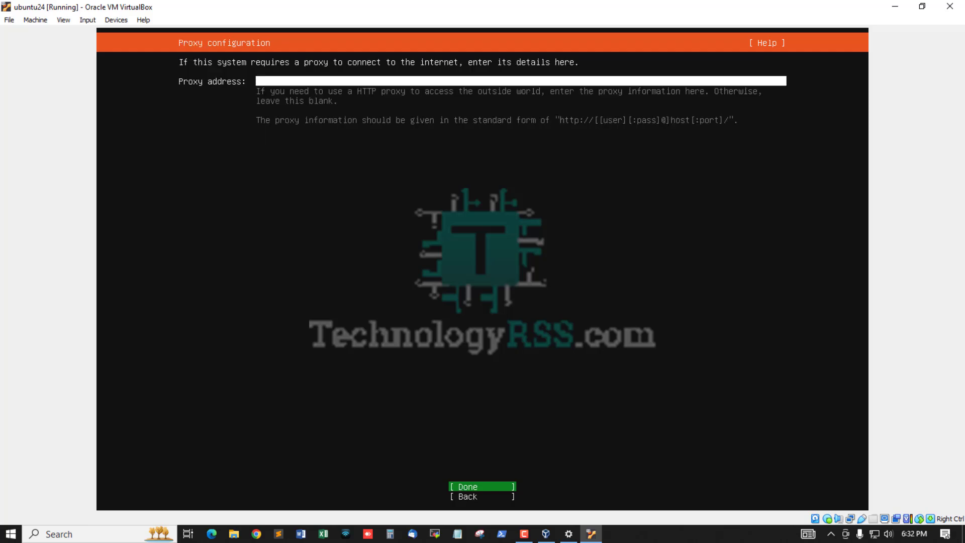
key("Return")
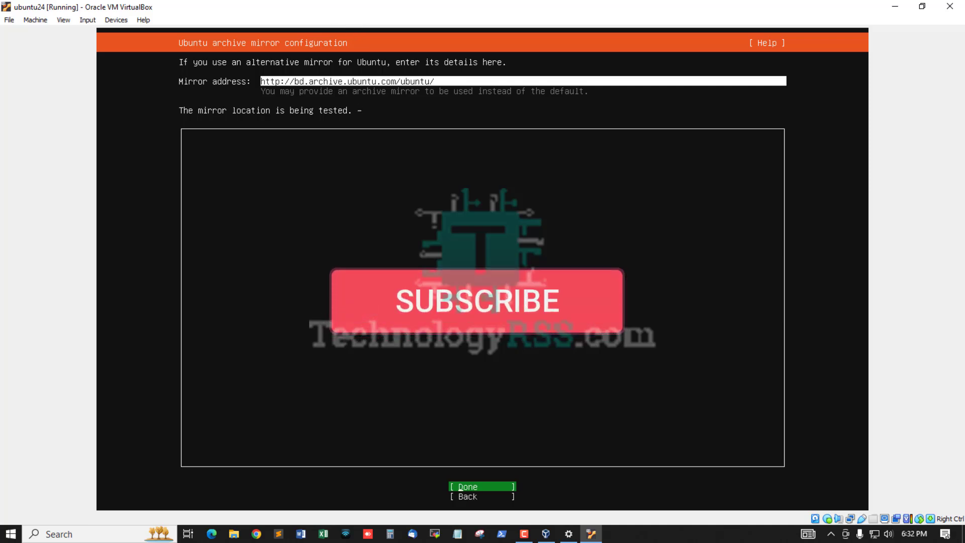
key("Tab")
key("Tab")
key("Tab")
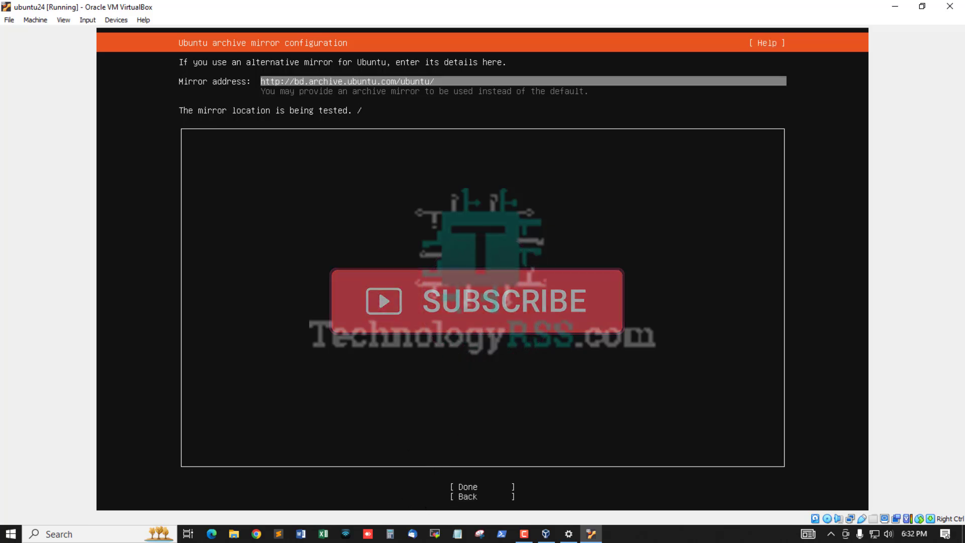
key("BackSpace")
key("BackSpace")
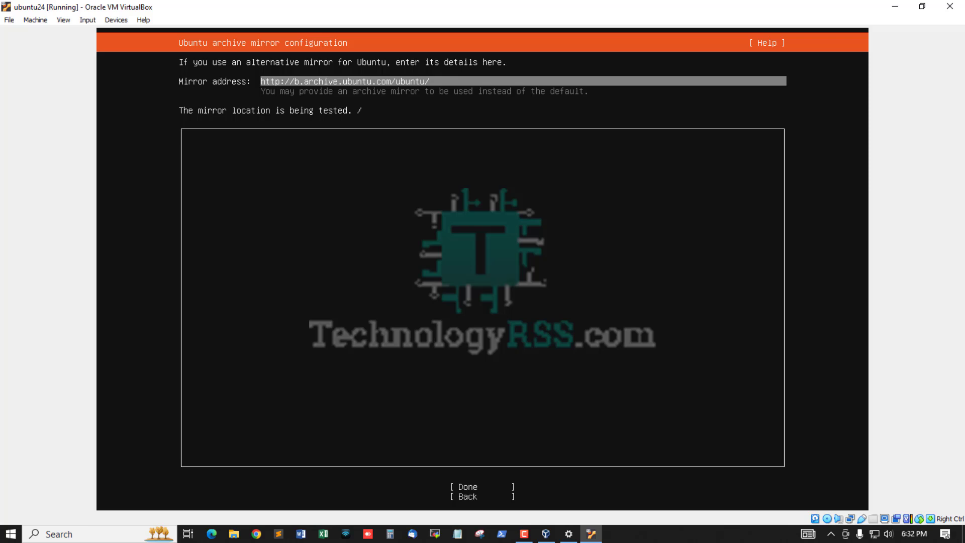
type("bd")
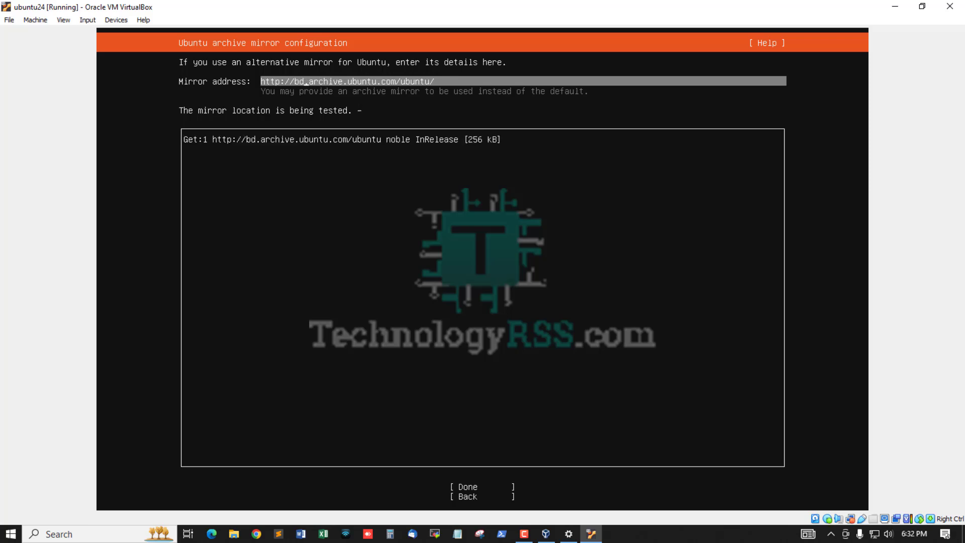
key("Tab")
key("Tab")
key("Tab")
key("Up")
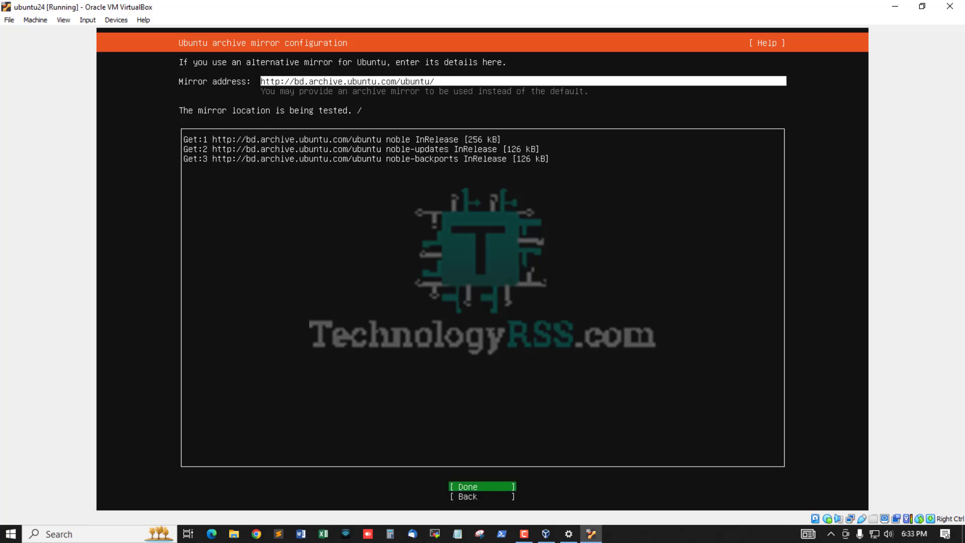
key("Return")
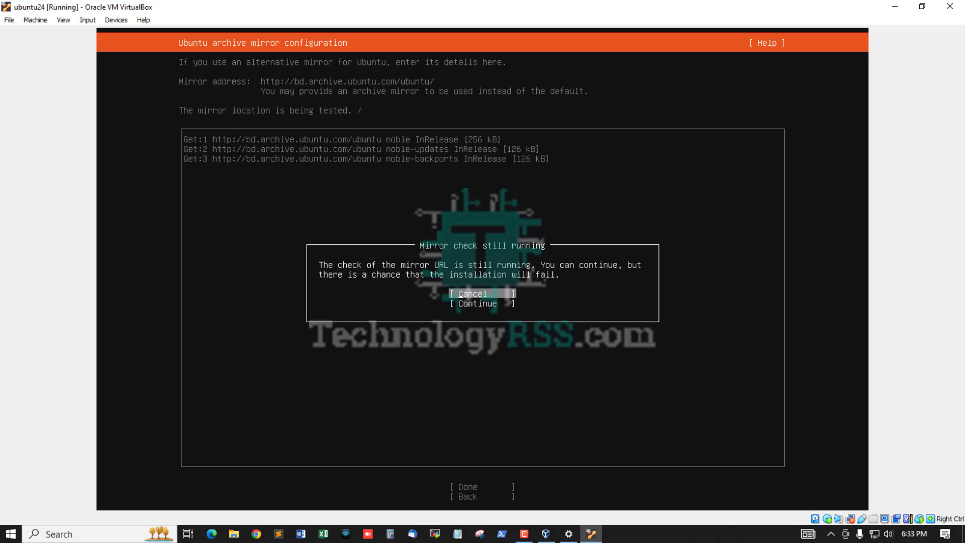
key("Down")
key("Return")
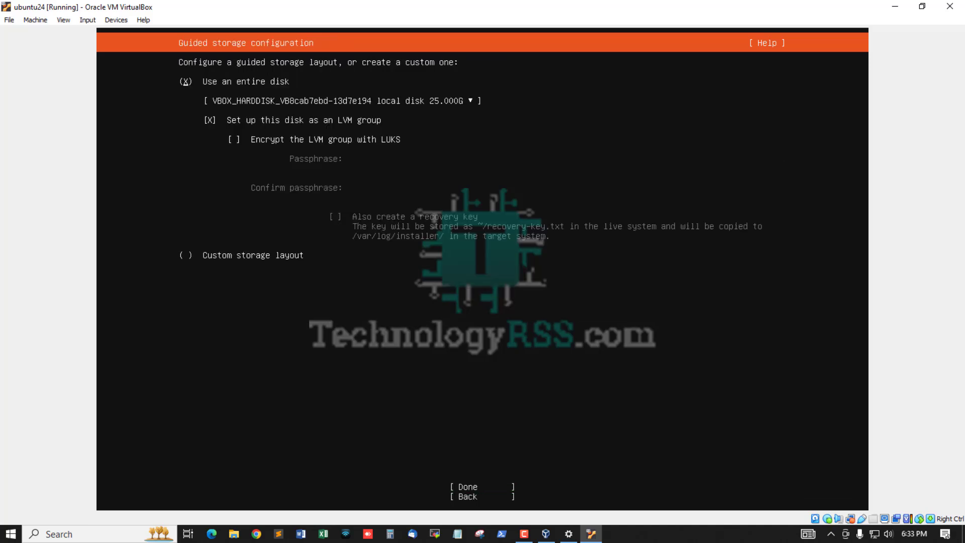
Use the entire 25 GB disk as an LVM group and confirm the destructive action.
key("Down")
key("Down")
key("Tab")
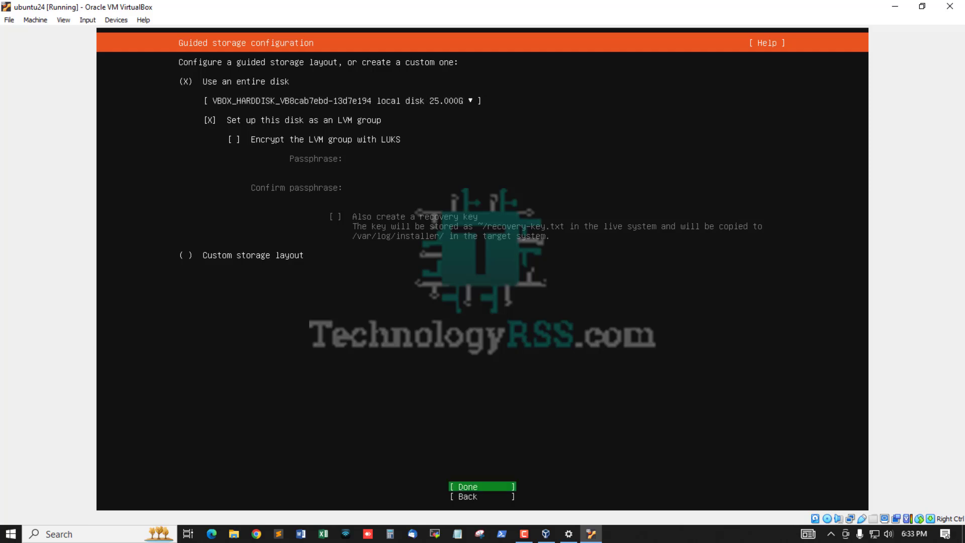
key("Return")
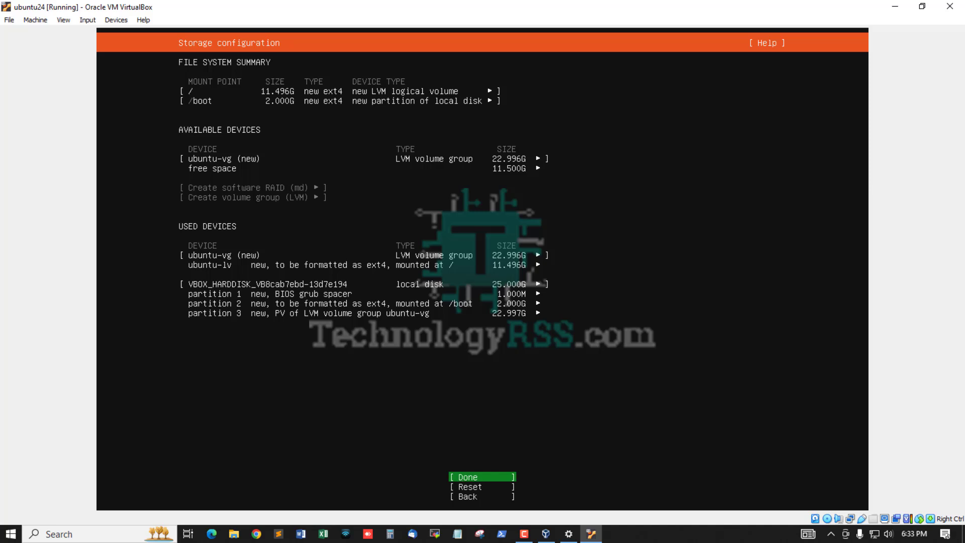
key("Return")
key("Down")
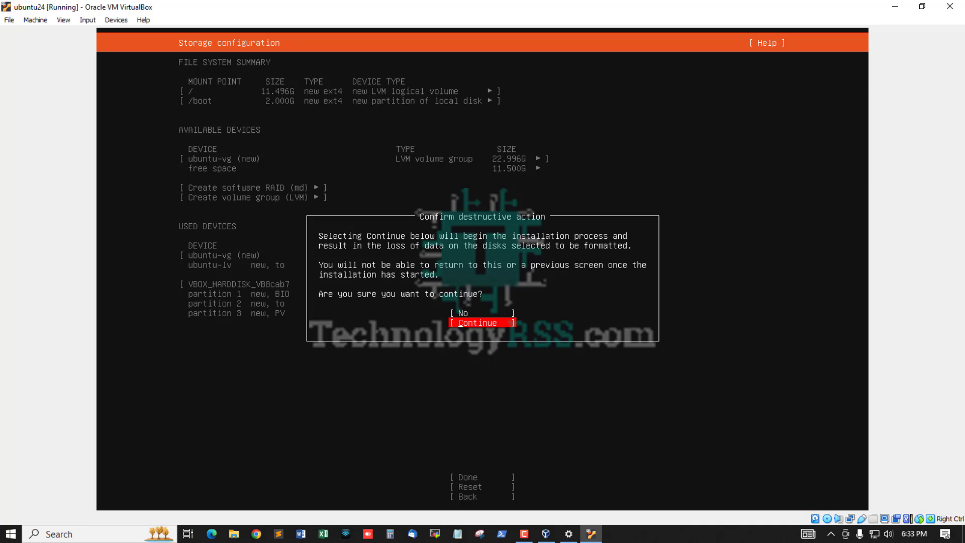
key("Return")
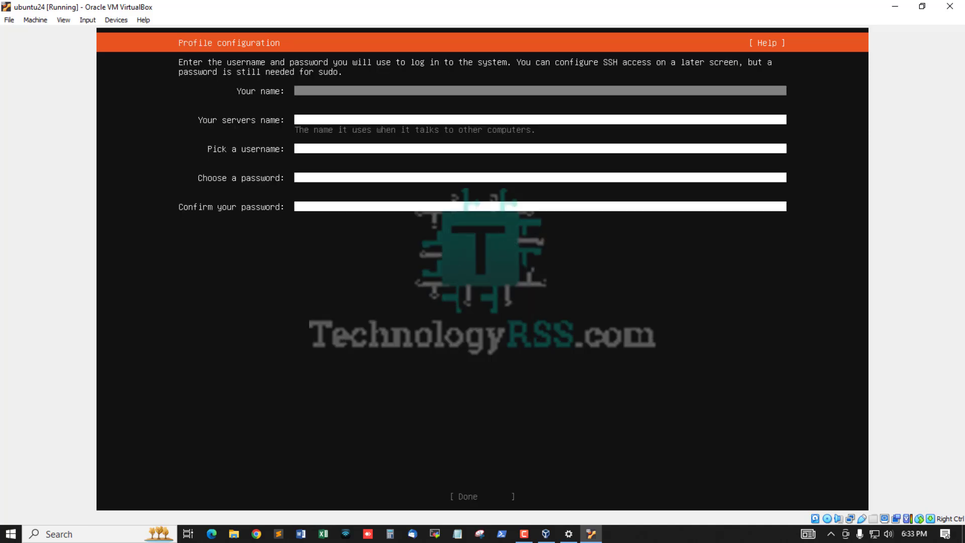
Fill in the profile with the user's name, server name ubun24, a username and the password.
type("tech")
key("Tab")
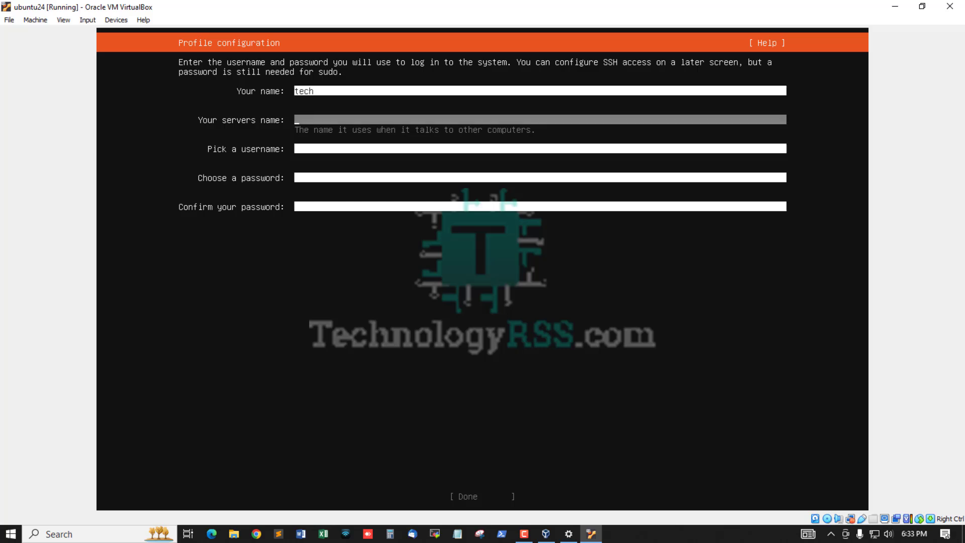
type("ubunmut")
key("BackSpace")
key("Tab")
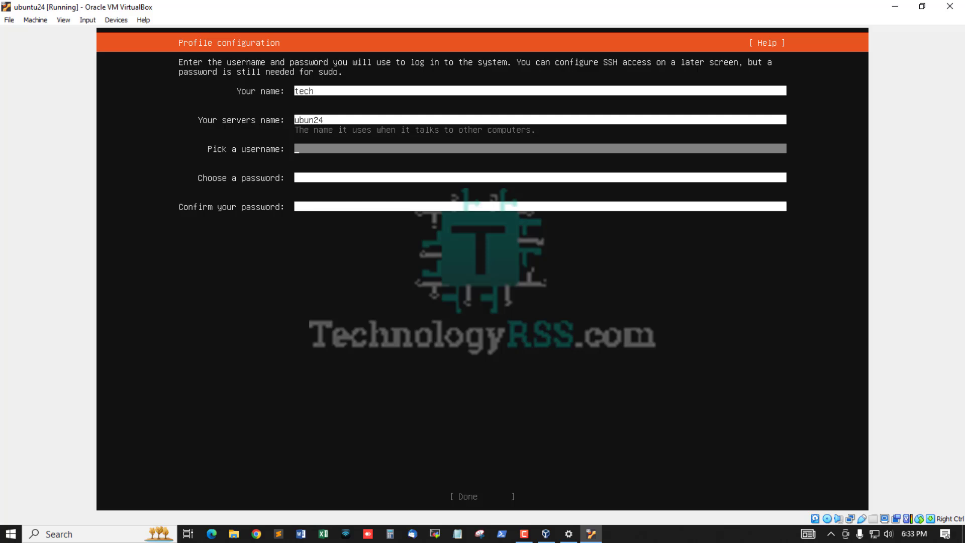
type("tech")
key("Tab")
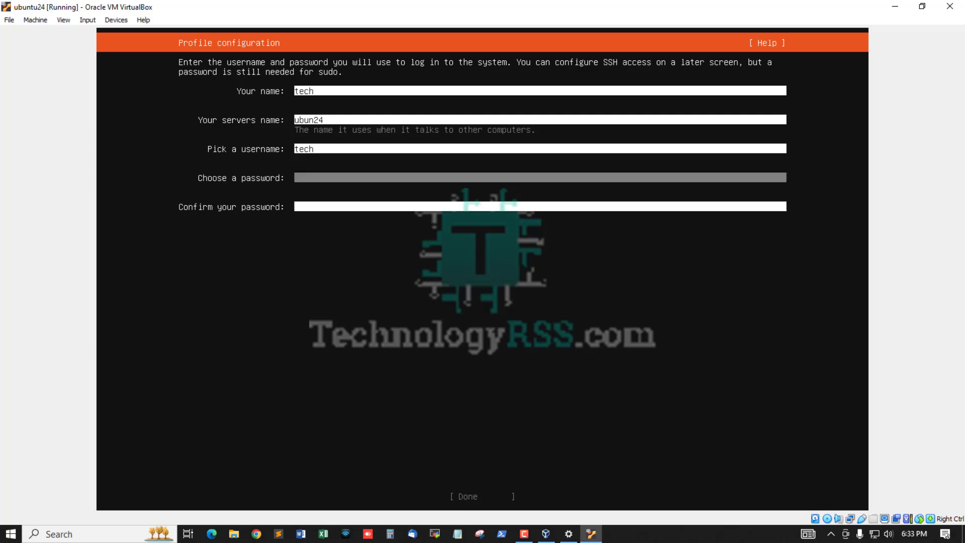
type("123")
key("Tab")
type("12")
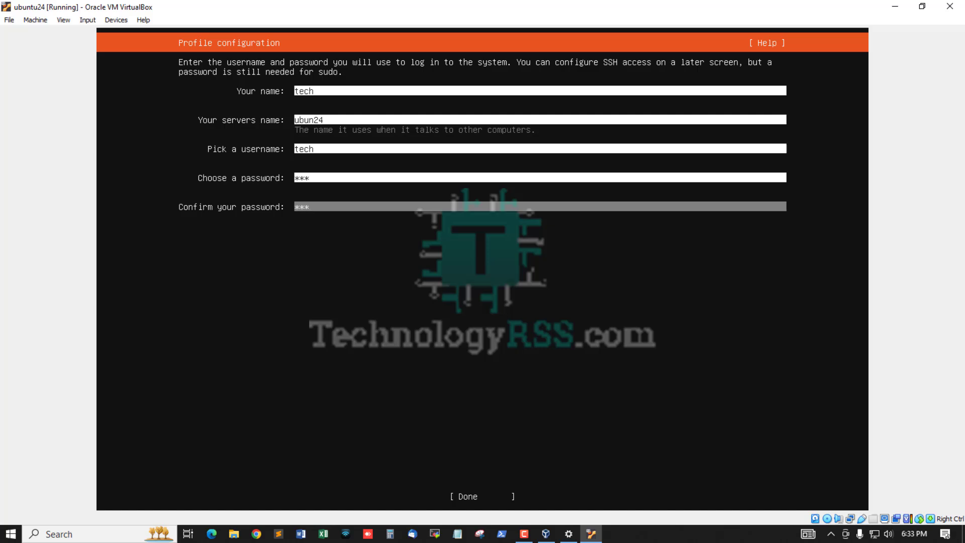
key("Tab")
key("Return")
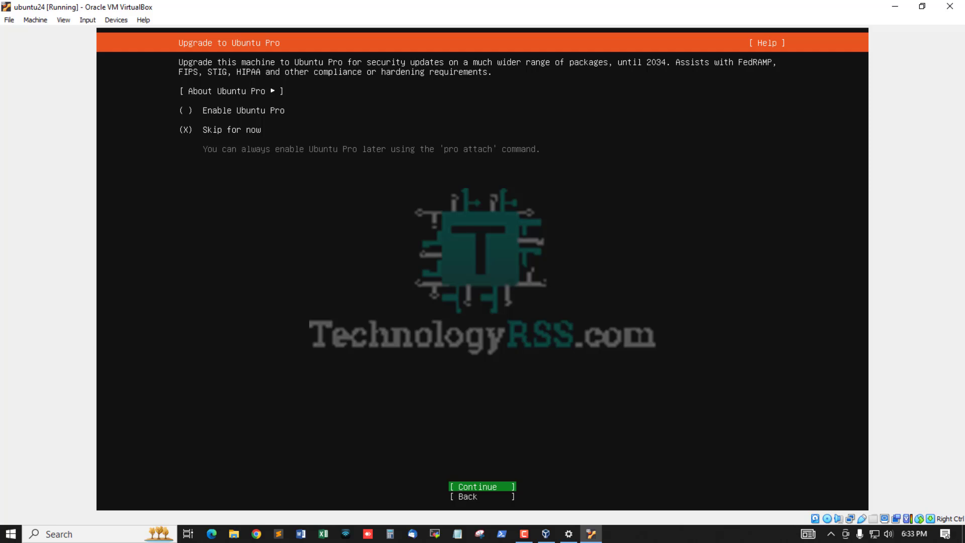
Skip the Ubuntu Pro upgrade and continue.
key("Tab")
key("Tab")
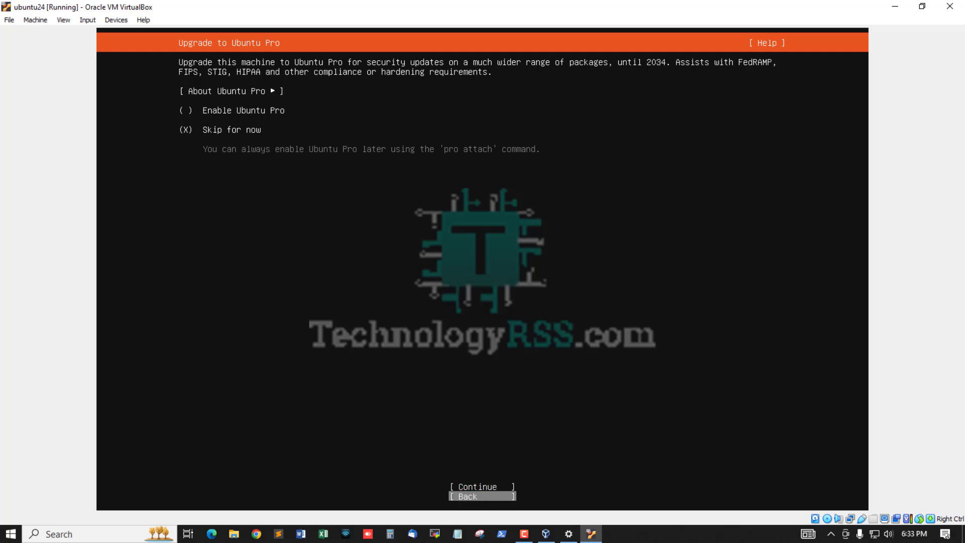
key("Tab")
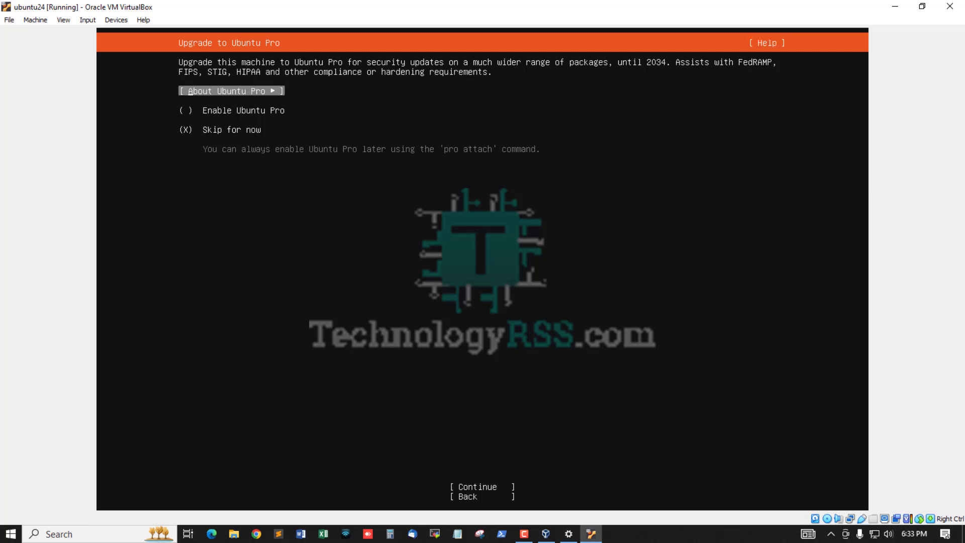
key("Tab")
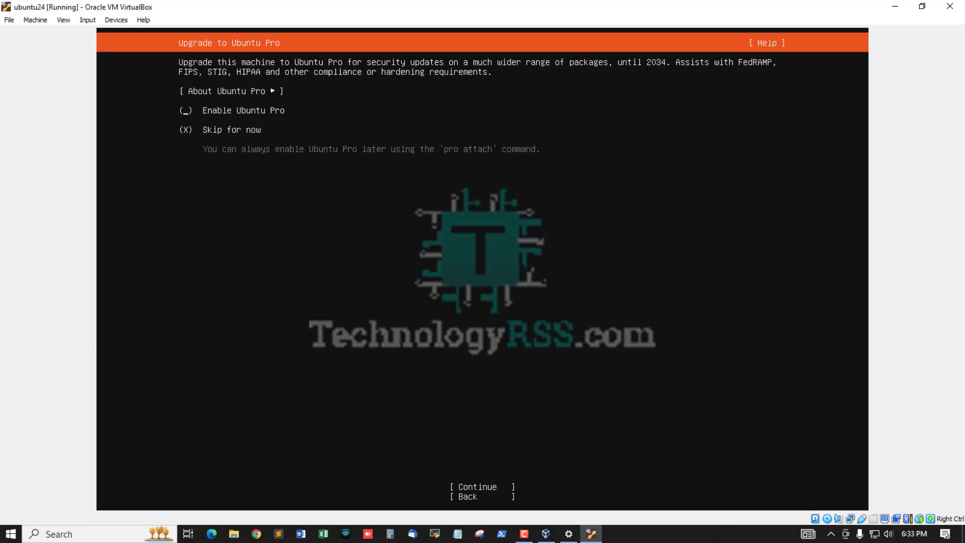
key("Tab")
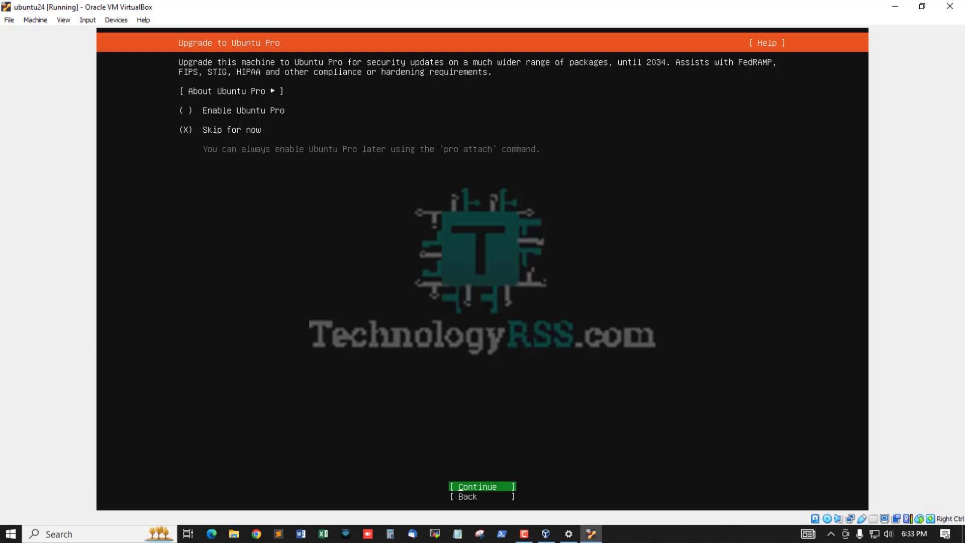
key("Return")
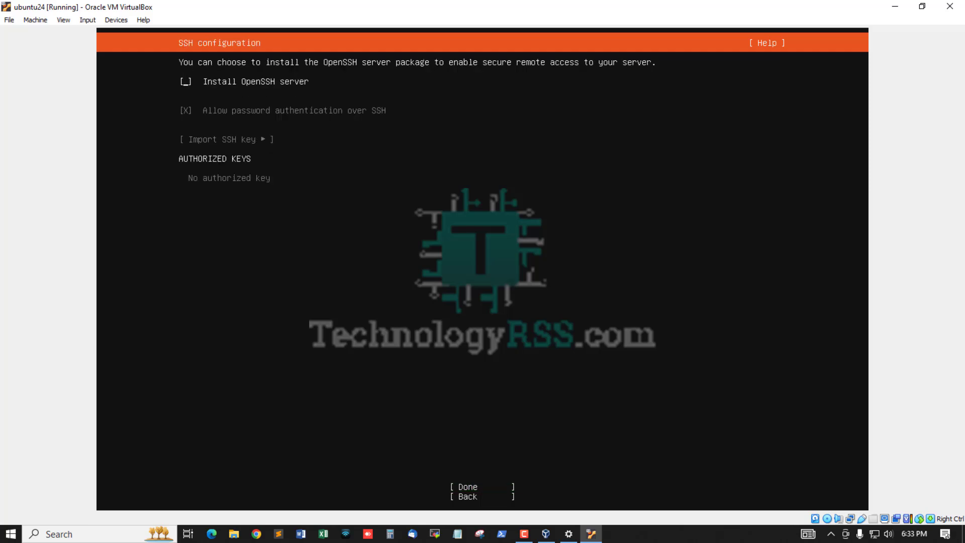
Enable Install OpenSSH server and confirm the SSH setup.
key("space")
key("space")
key("space")
key("space")
key("space")
key("space")
key("space")
key("space")
key("space")
key("Tab")
key("Tab")
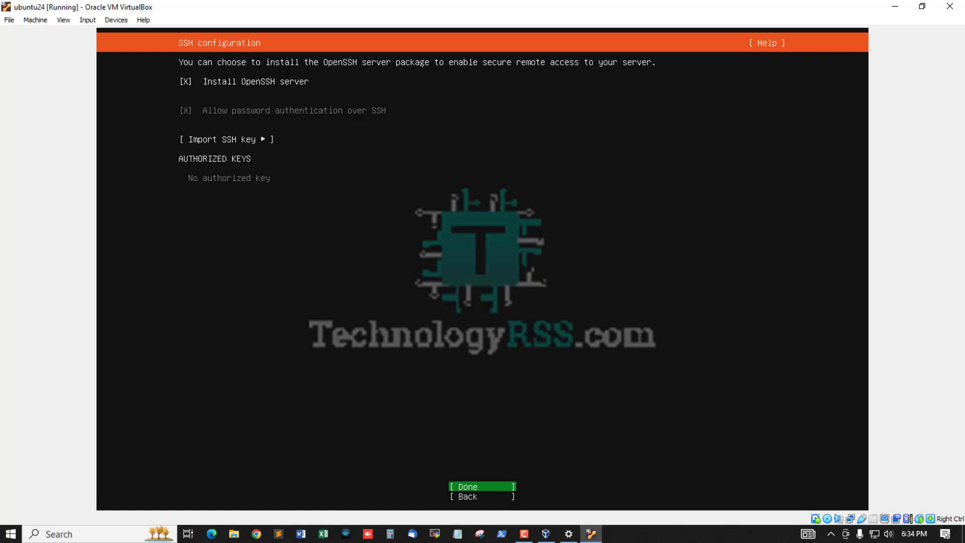
key("Return")
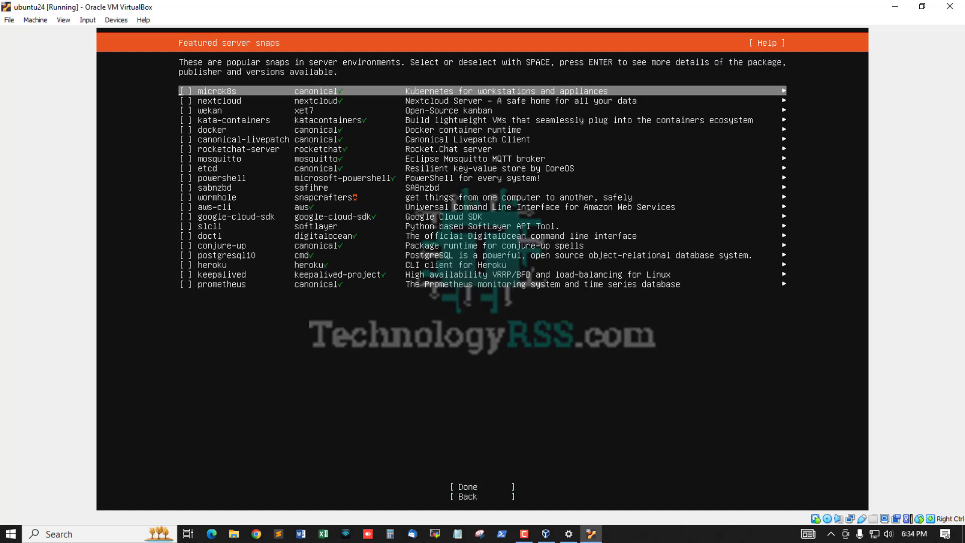
Start the installation with no featured server snaps selected.
key("Tab")
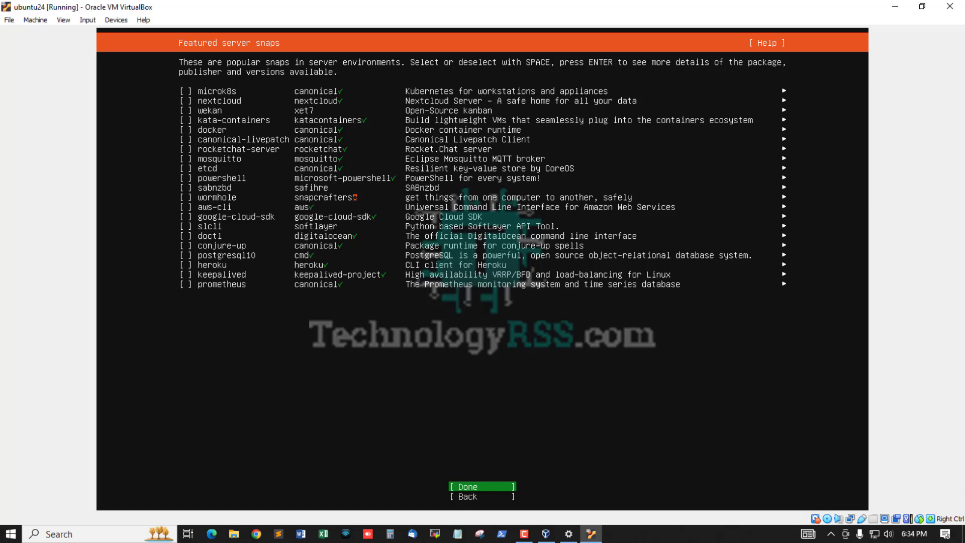
key("Return")
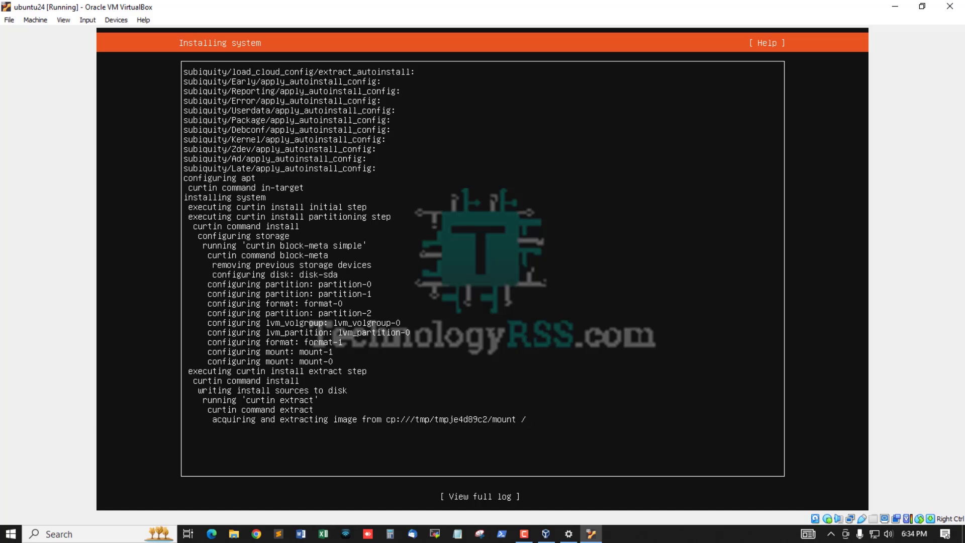
key("Tab")
Review the full installer log, close it, and wait for Installation complete.
key("Return")
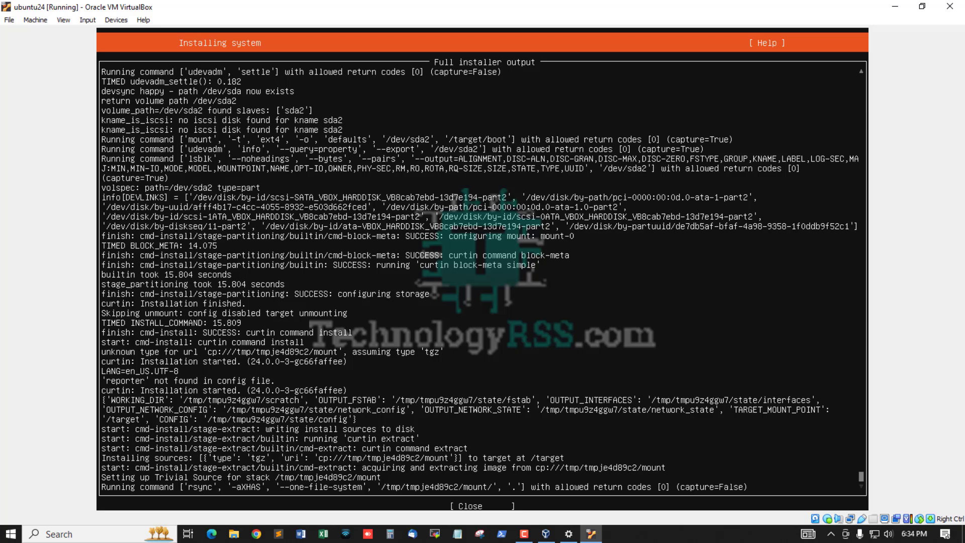
key("Tab")
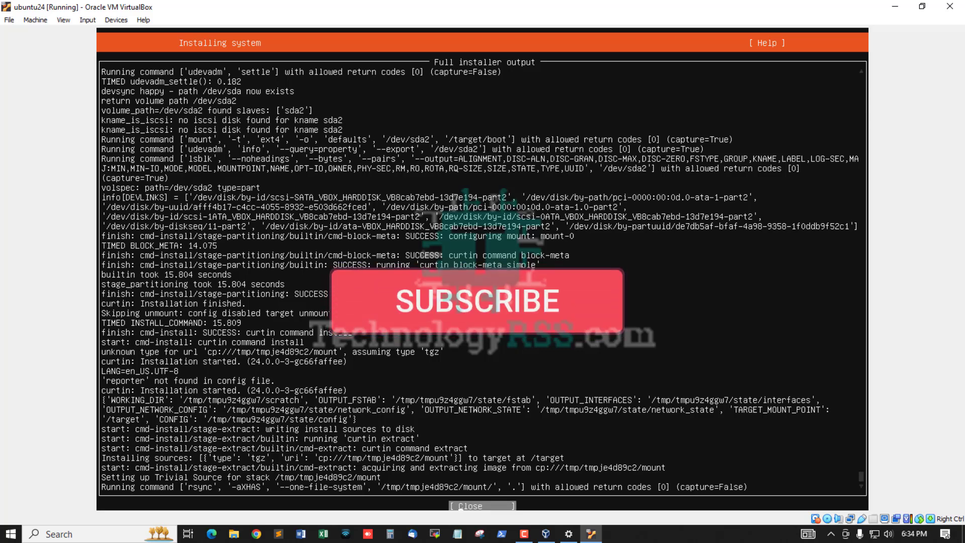
key("Return")
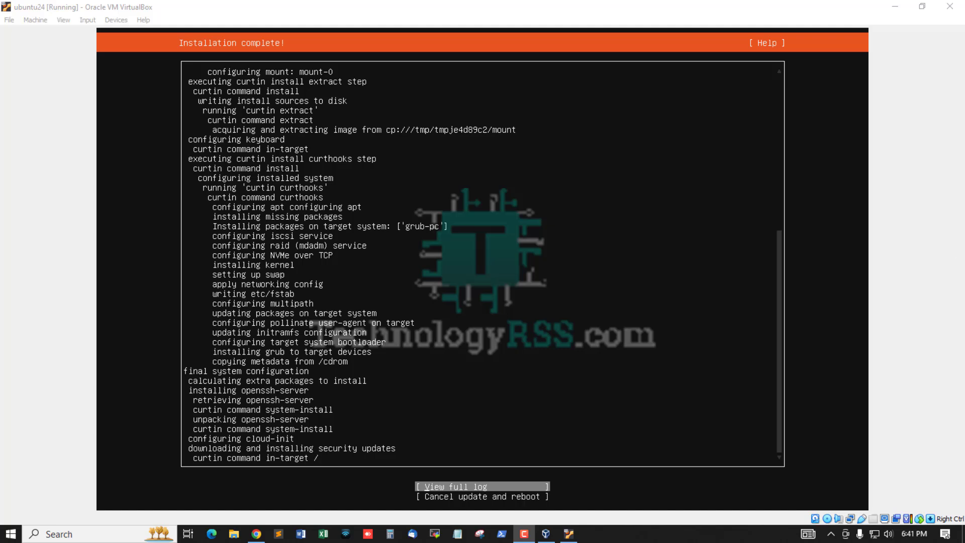
left_click(473, 7)
Choose Cancel update and reboot, then force-unmount the installation disk from the optical drive.
key("Down")
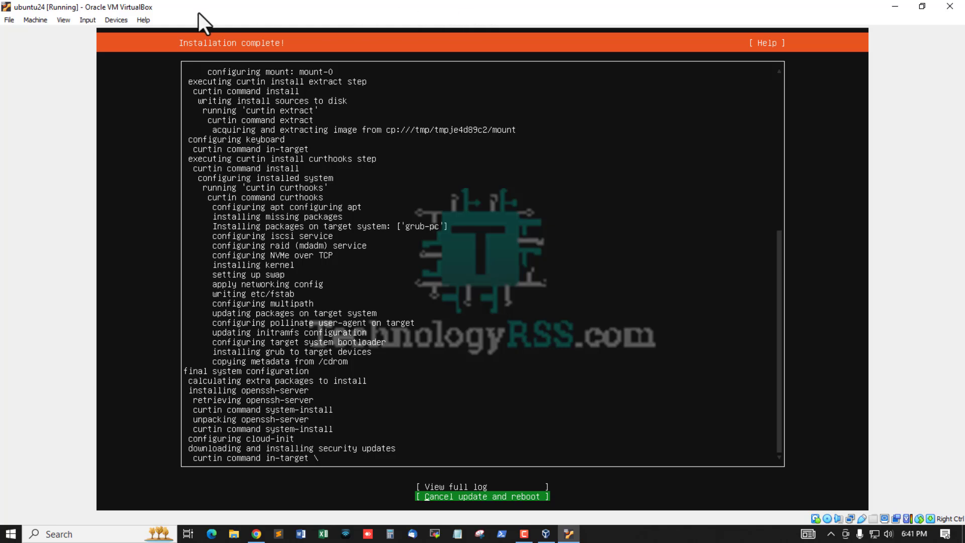
key("Return")
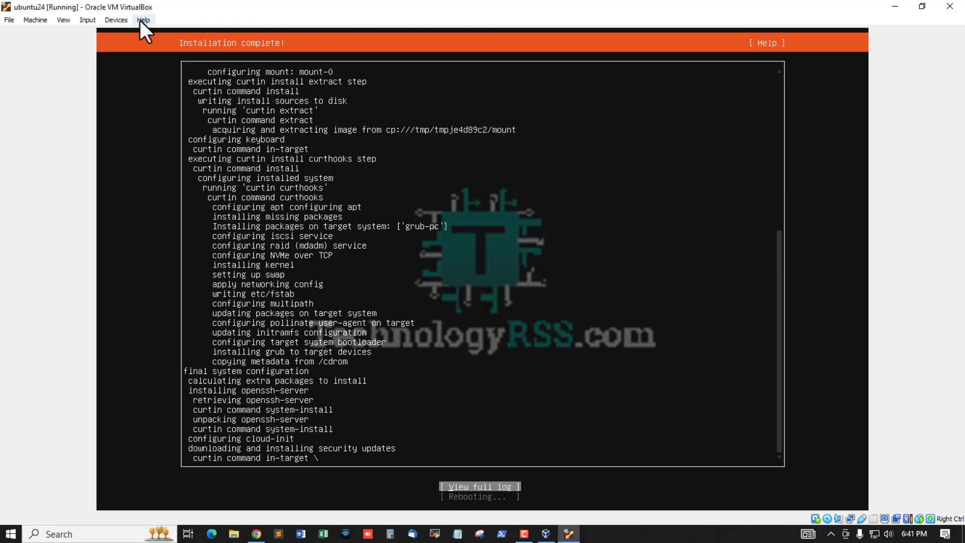
left_click(115, 21)
mouse_move(159, 35)
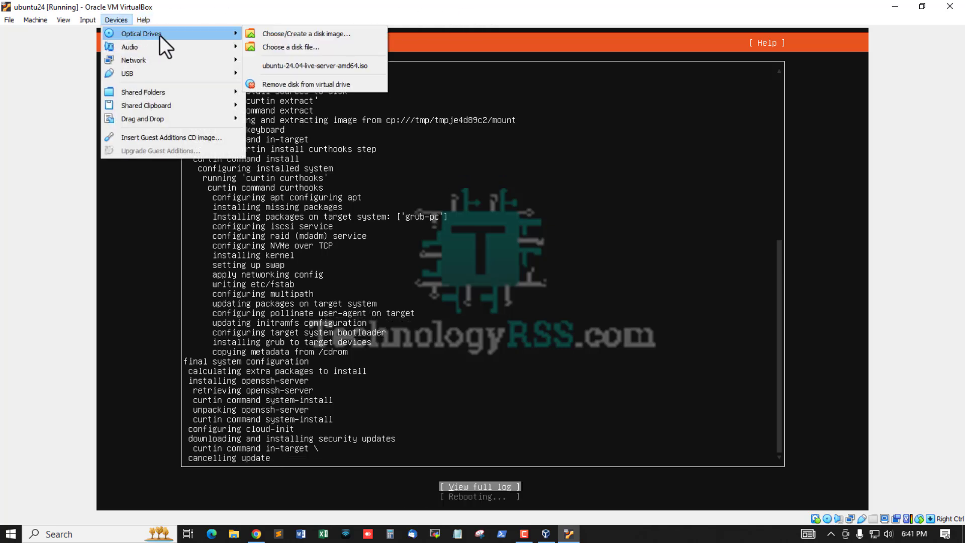
left_click(300, 84)
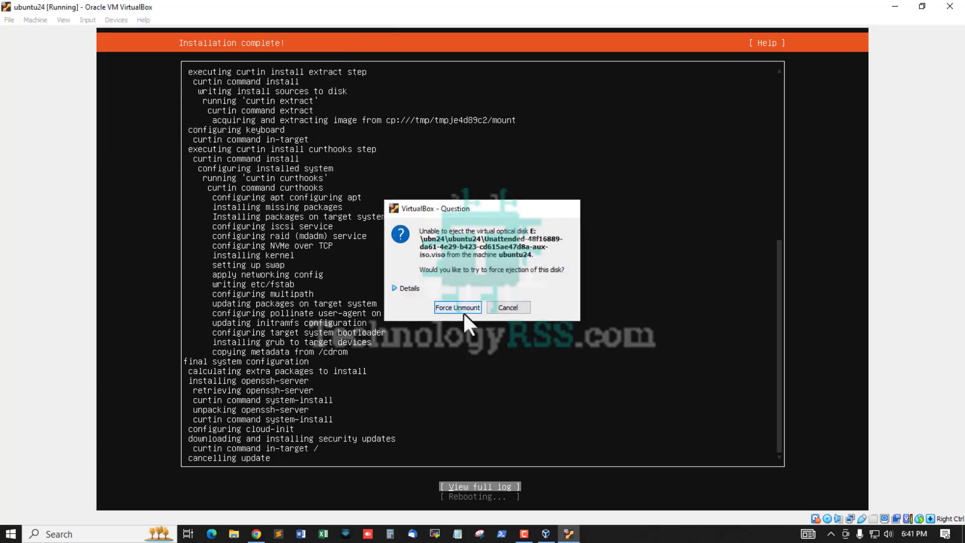
left_click(458, 307)
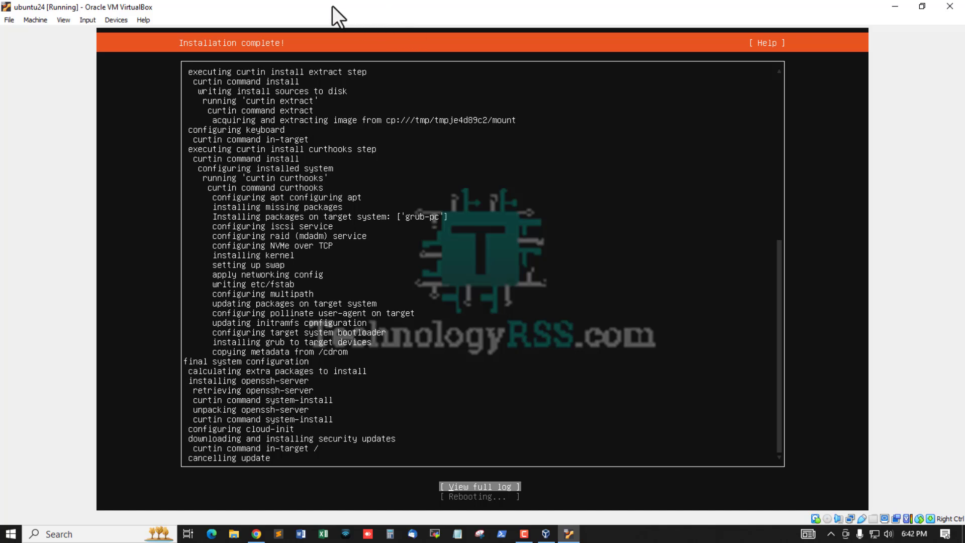
left_click(31, 21)
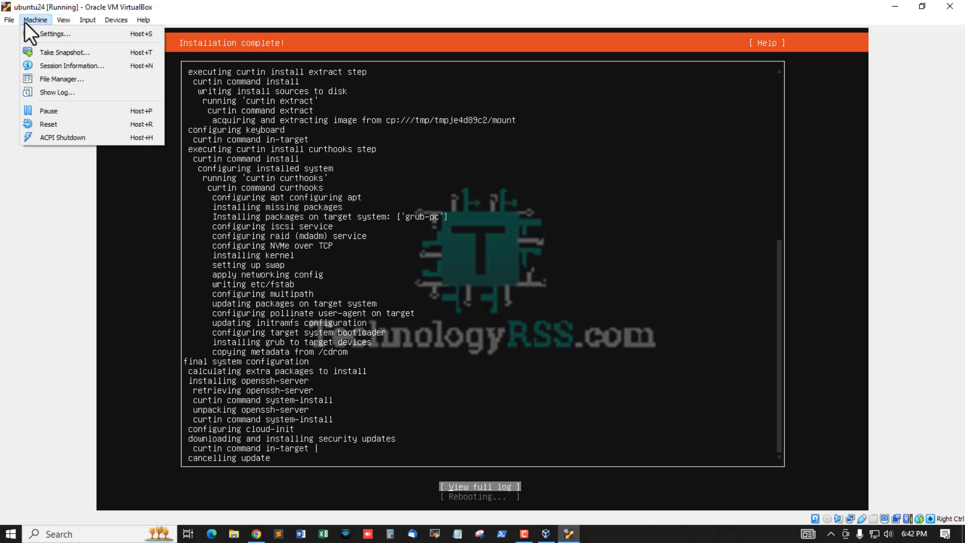
Turn off the reset confirmation and reset the VM into the installed Ubuntu 24.04.
left_click(51, 124)
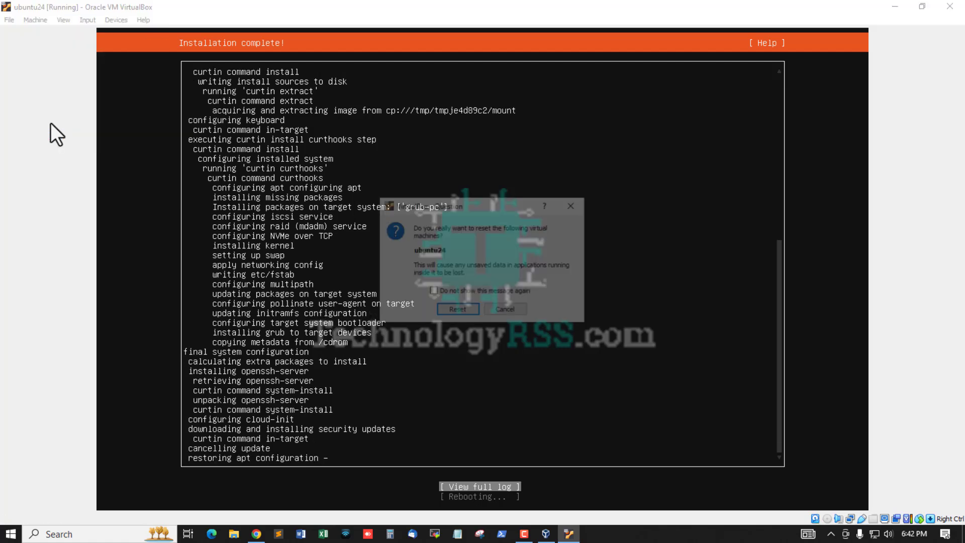
left_click(449, 292)
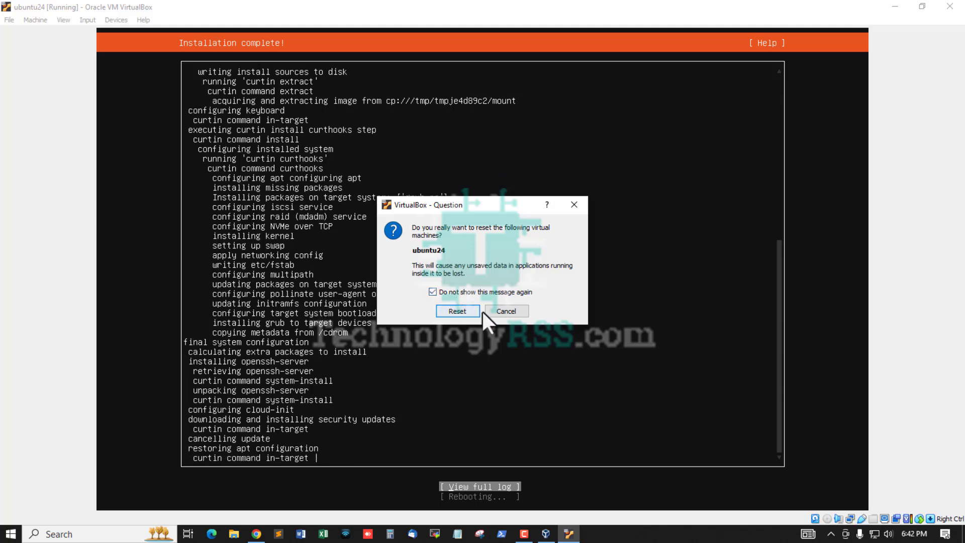
left_click(513, 313)
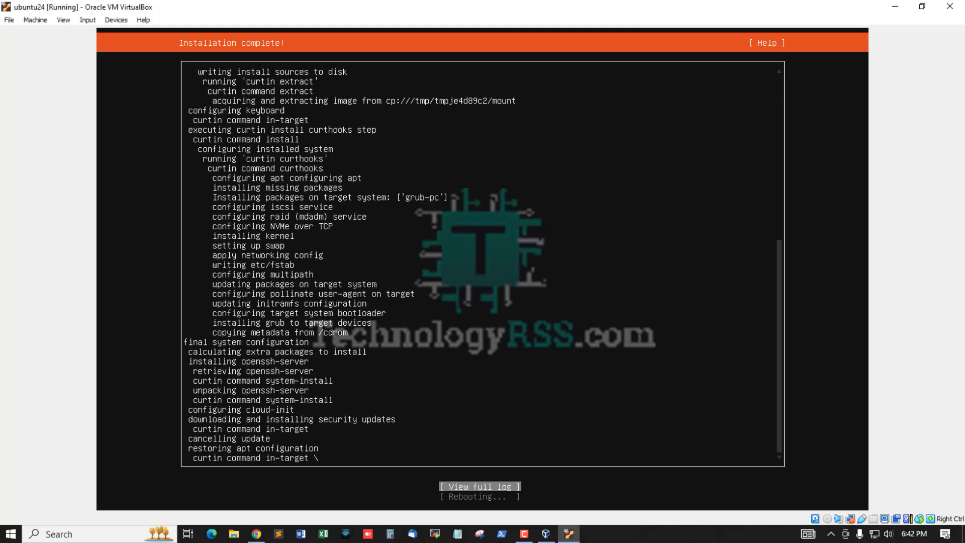
left_click(34, 21)
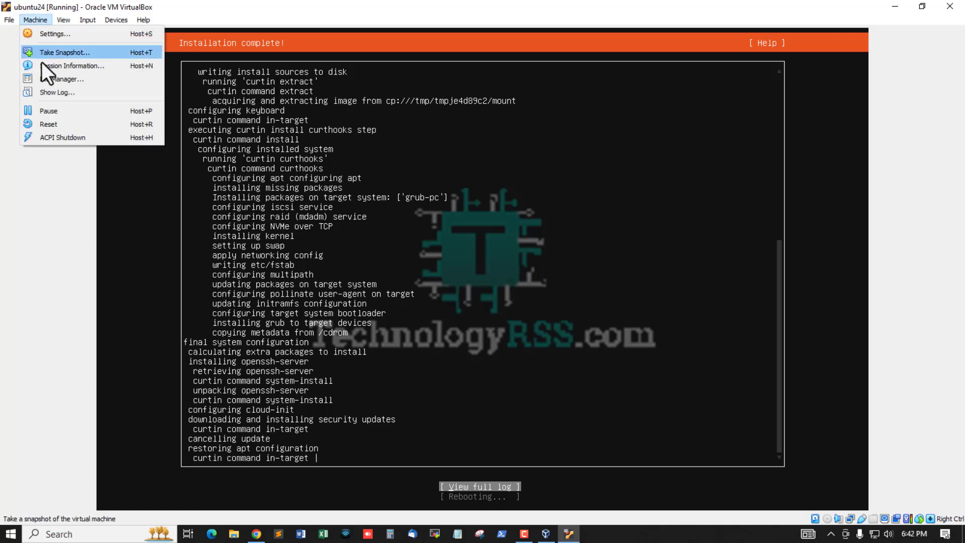
left_click(54, 123)
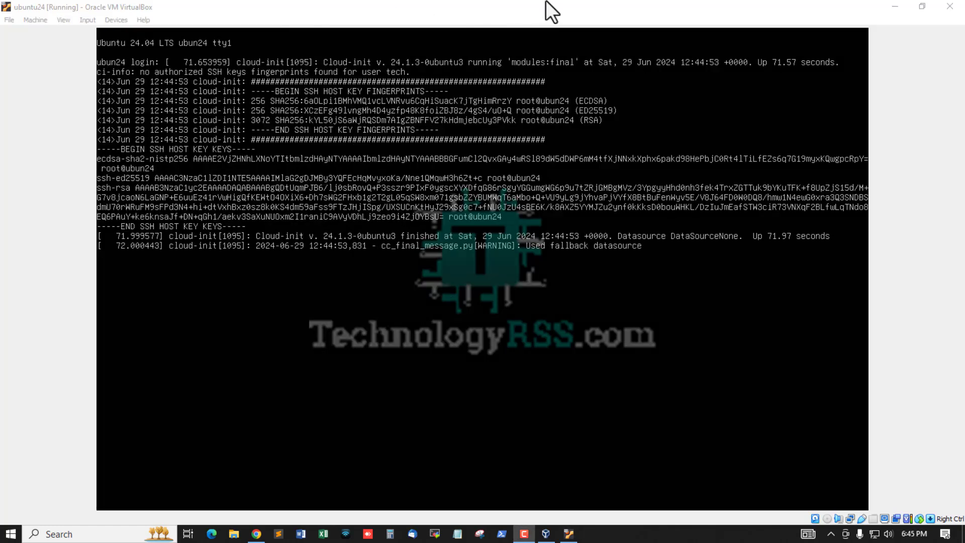
Log in to ubun24 with the regular user account and password, then clear the console.
left_click(497, 11)
key("Return")
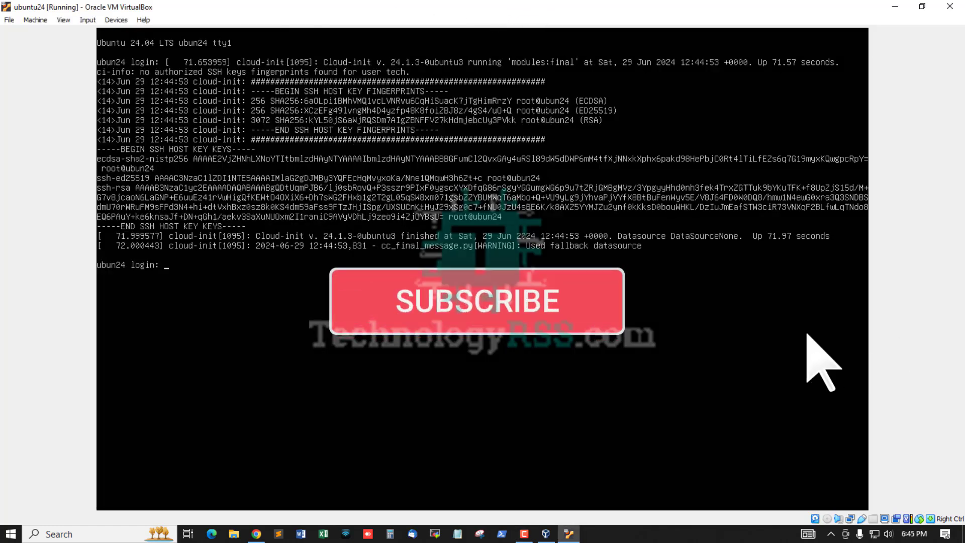
type("tech")
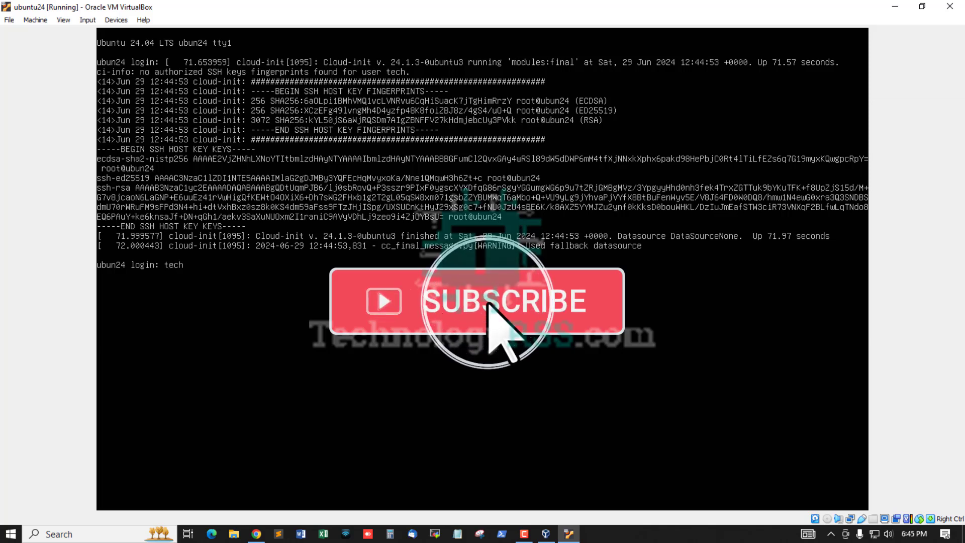
key("Return")
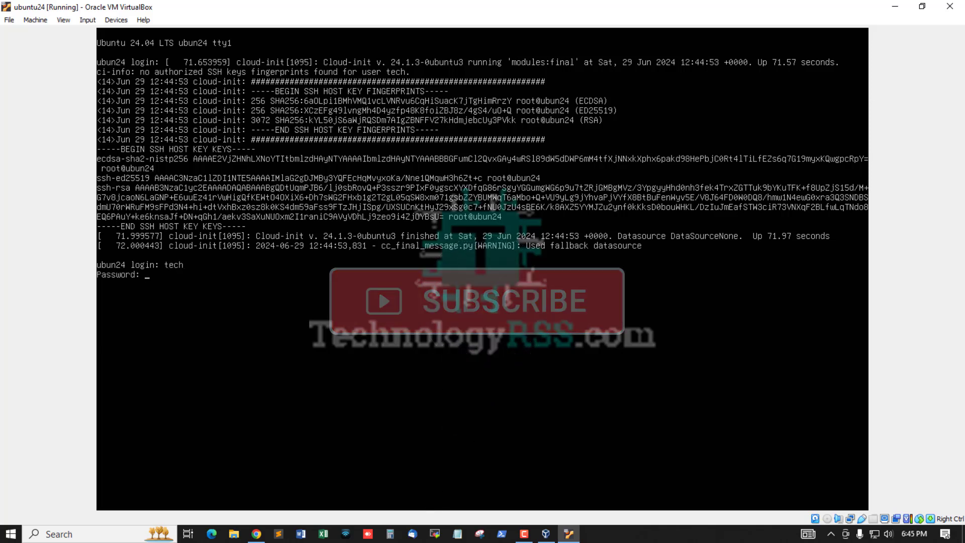
key("Return")
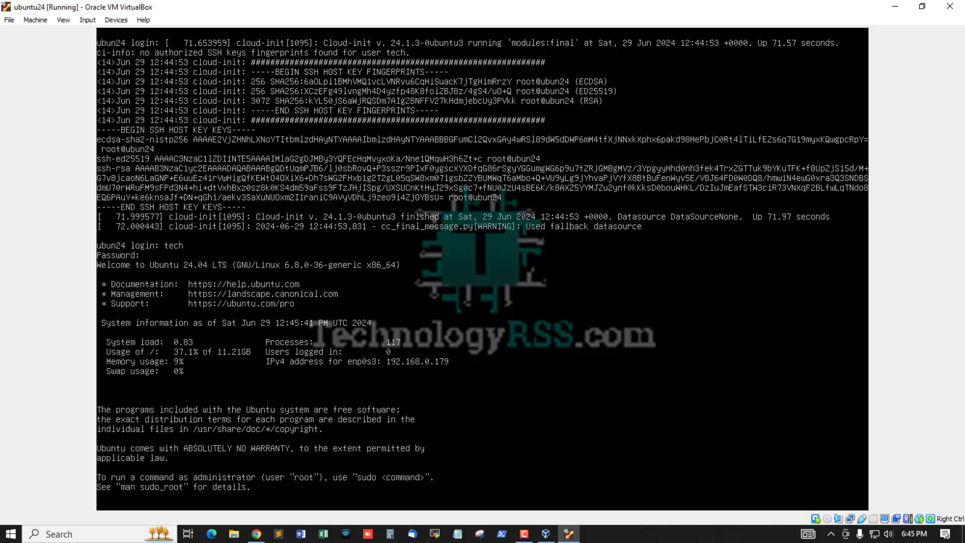
key("ctrl+l")
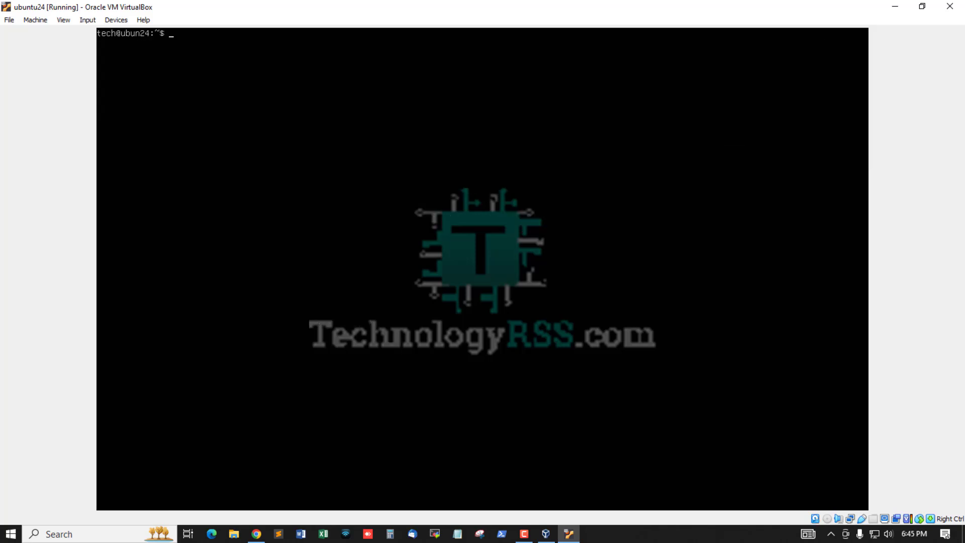
Switch to a root shell with 'sudo su root' and go to root's home directory.
key("Return")
key("Return")
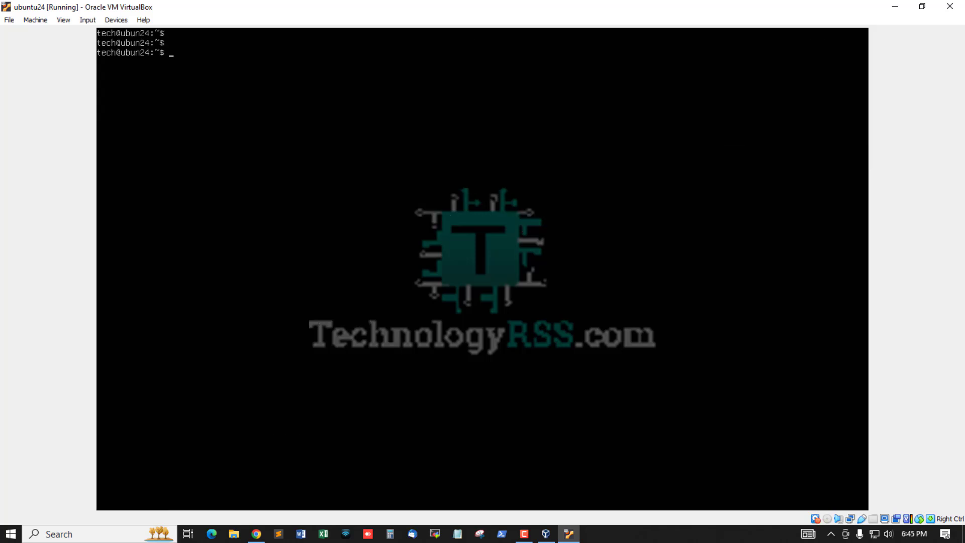
type("sud")
type("o root")
key("Left")
key("Left")
key("Left")
key("Left")
type("su")
key("Return")
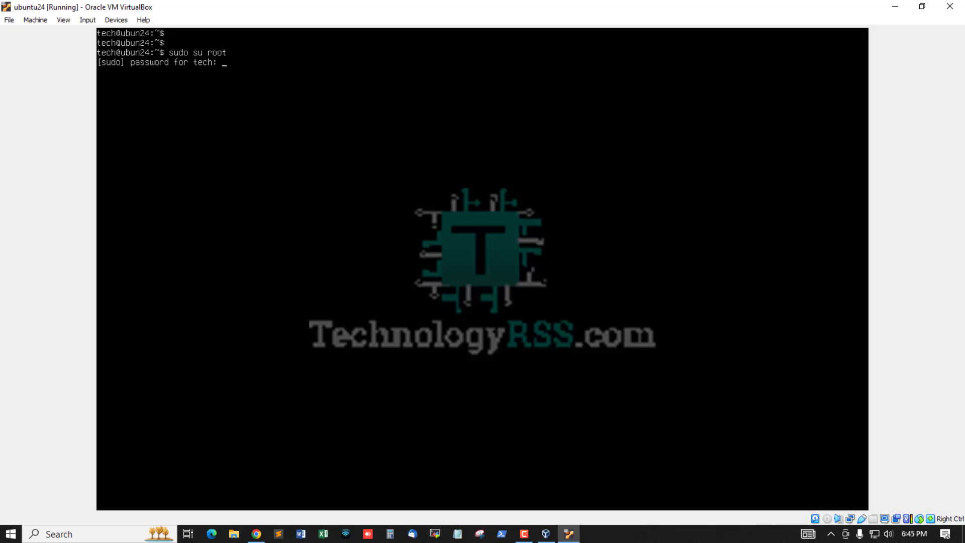
key("Return")
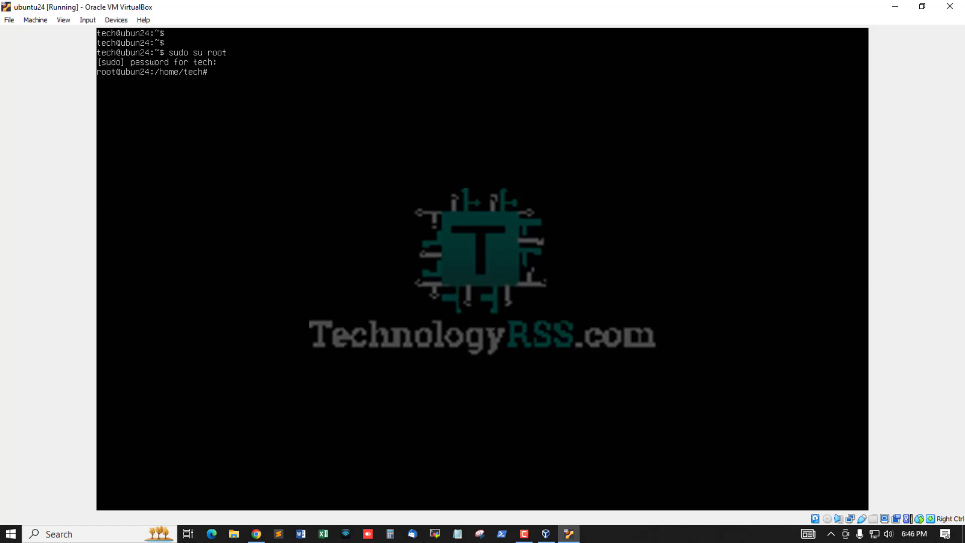
key("Return")
key("Return")
type("cd")
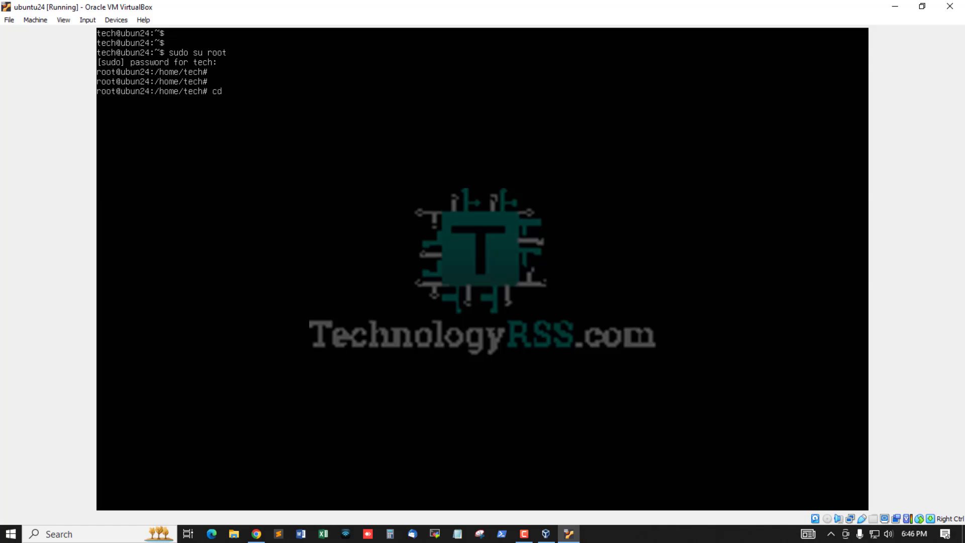
key("Return")
key("Return")
key("Return")
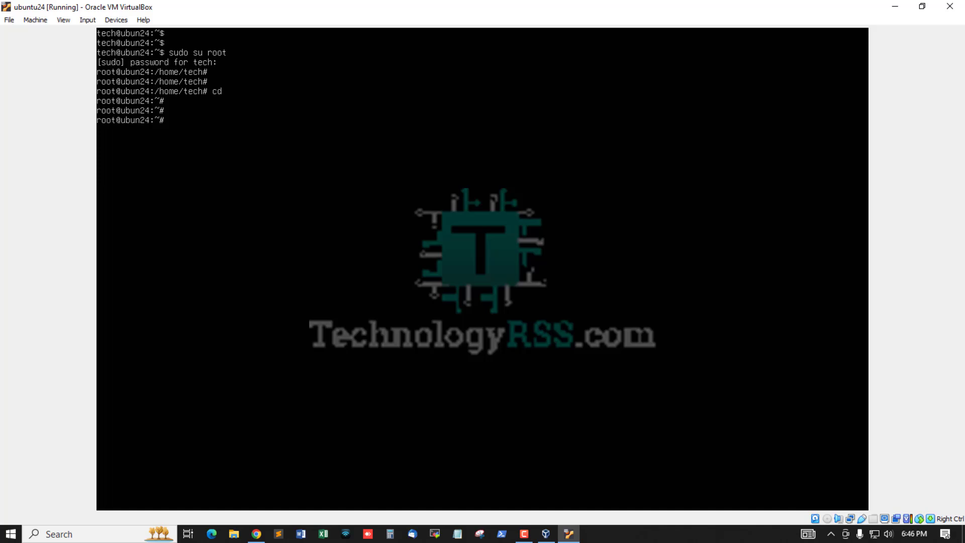
Display the routing table with 'ip r', showing routes via 192.168.0.1.
type("ip r")
key("Return")
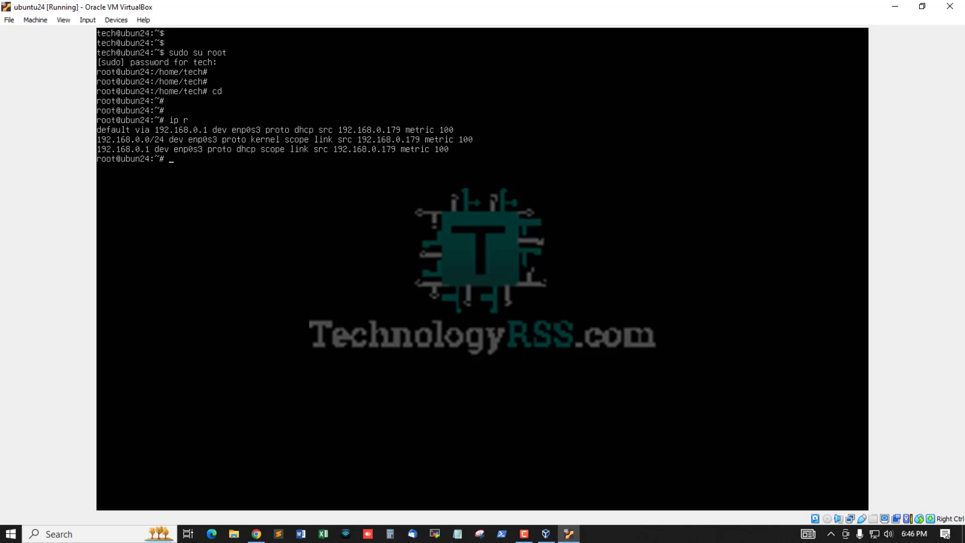
key("Return")
key("Return")
Ping 8.8.8.8 and confirm replies come back, proving internet access.
type("ip rl")
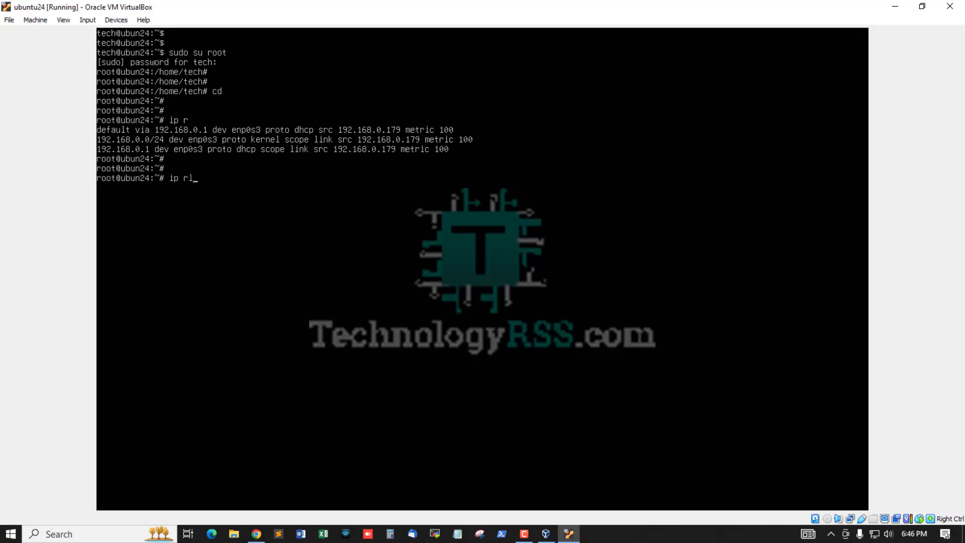
key("BackSpace")
key("BackSpace")
type("ping 8.8.8.8")
key("Return")
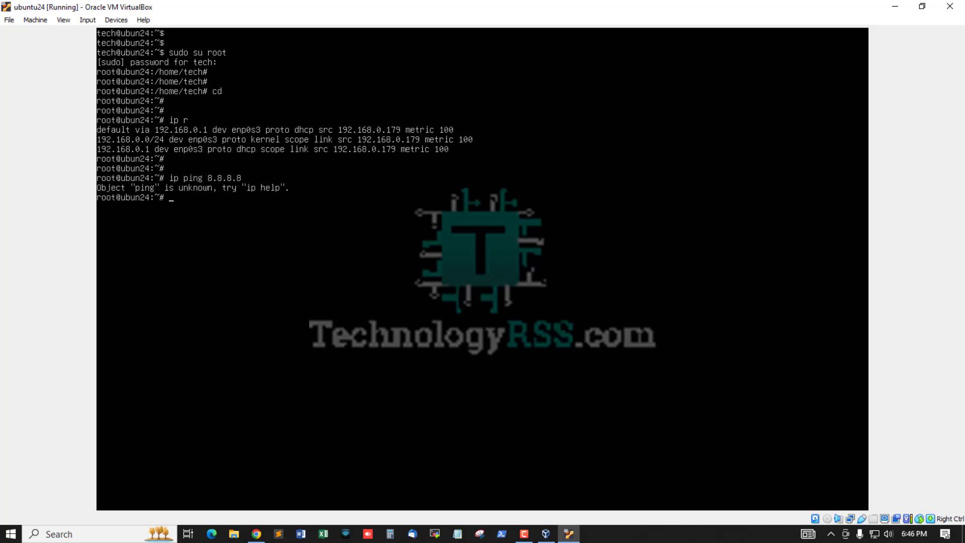
key("Up")
key("Left")
key("Left")
key("Left")
key("BackSpace")
key("BackSpace")
key("Delete")
key("Return")
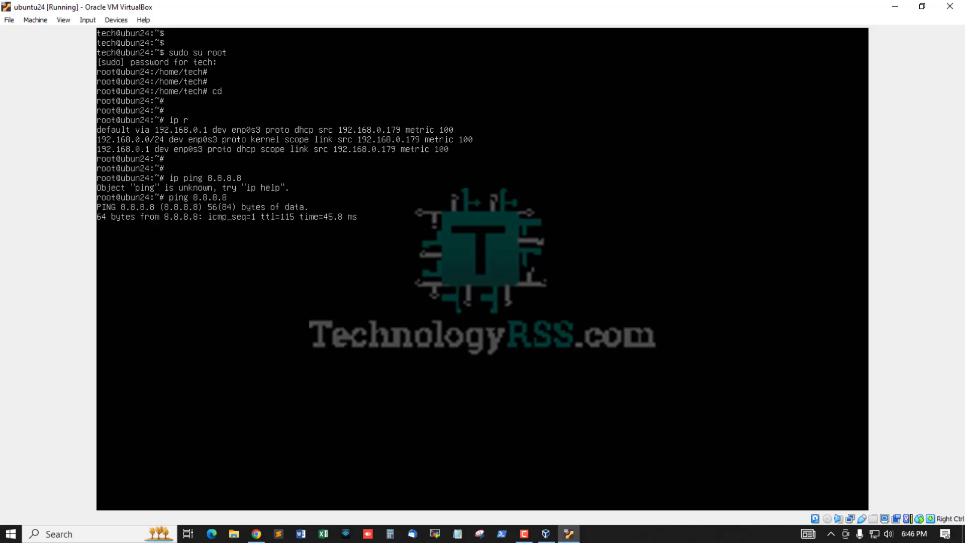